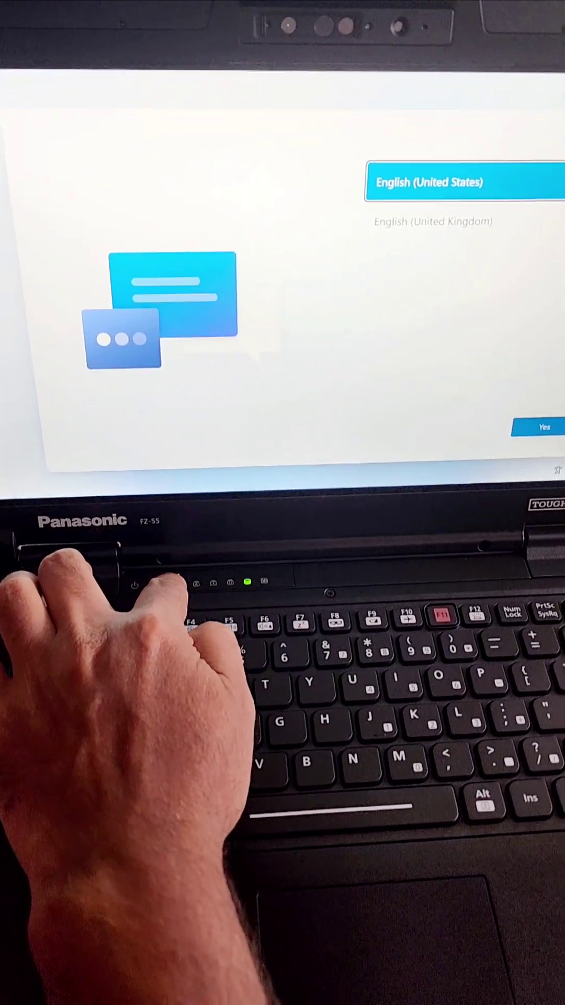
Shut down the laptop and power it back on to the Panasonic boot logo
{"action": "key", "text": "ctrl+shift+F3"}
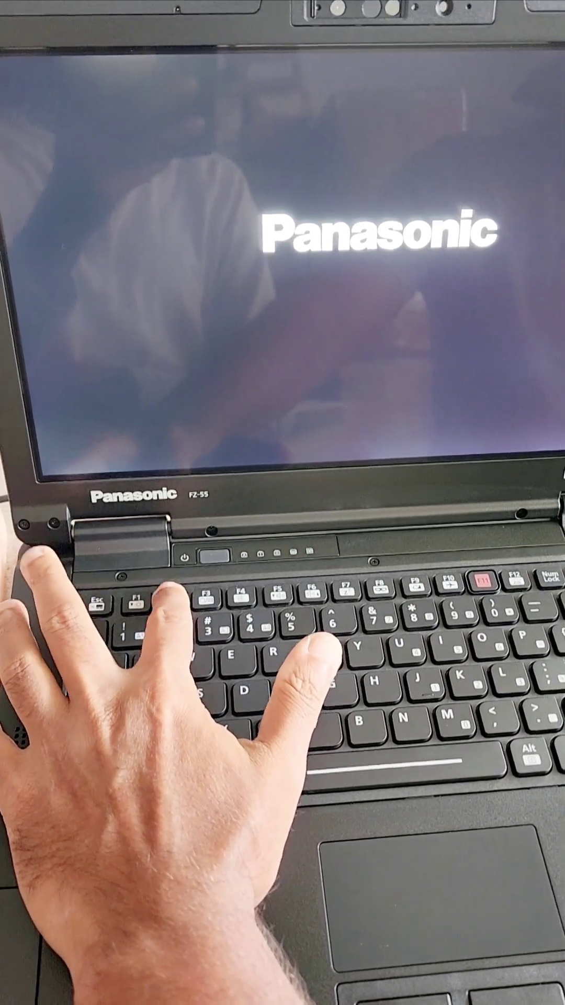
Enter Aptio Setup with F2 at the Panasonic logo to reach the Information page
{"action": "key", "text": "F2"}
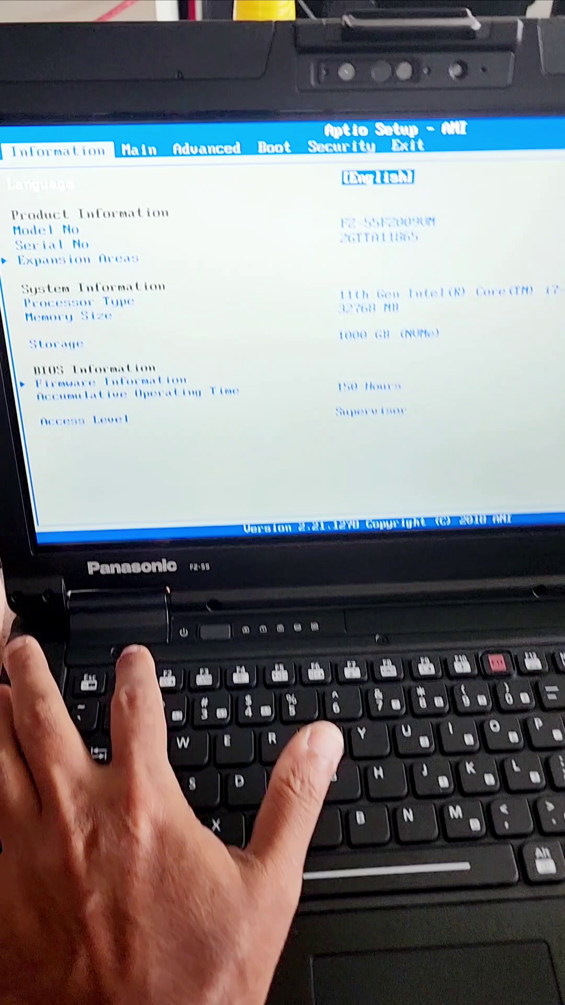